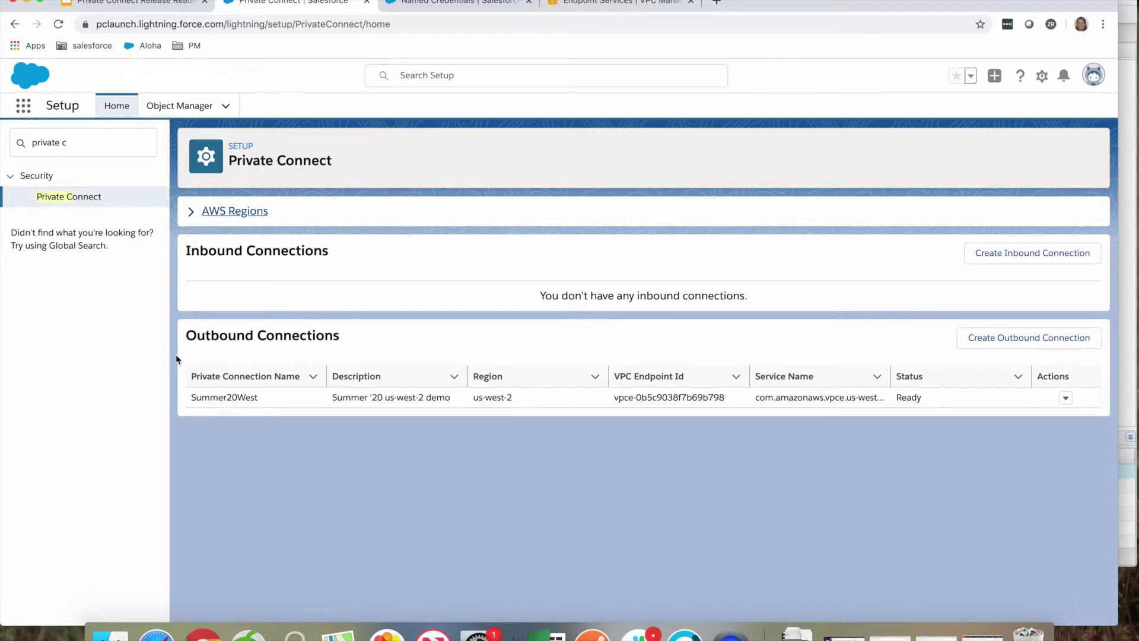
Step: Copy the us-west-2 IAM role ARN from the AWS Regions list and switch to AWS endpoint services
{"action": "left_click", "coordinate": [191, 213]}
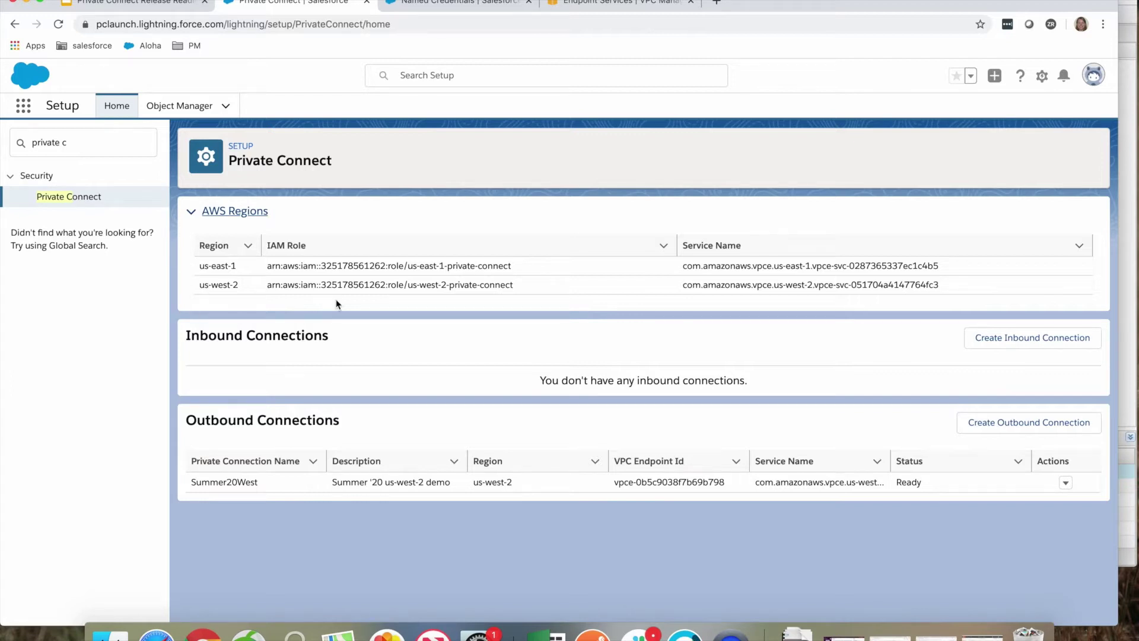
{"action": "triple_click", "coordinate": [339, 284]}
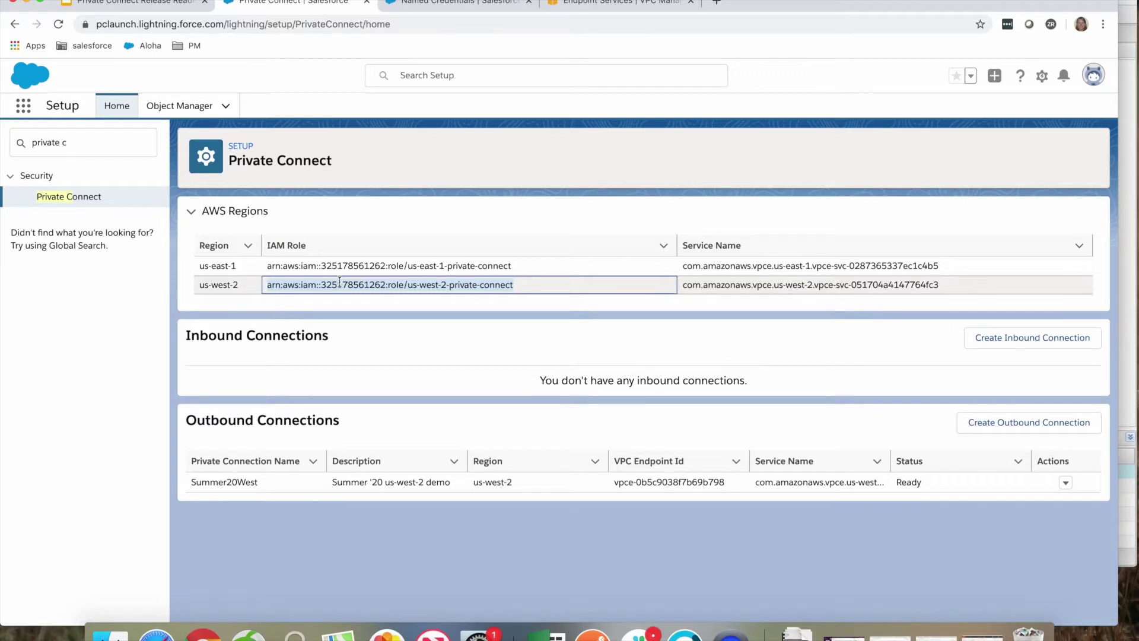
{"action": "left_click", "coordinate": [607, 4]}
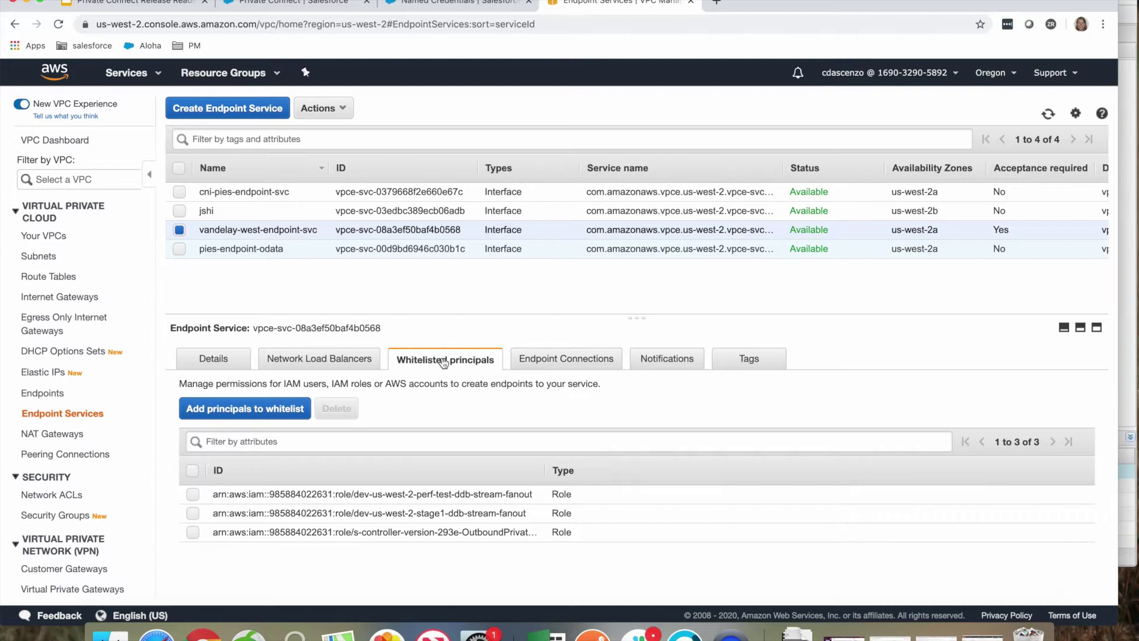
Step: Whitelist the copied us-west-2 IAM role ARN as a principal on vandelay-west-endpoint-svc
{"action": "left_click", "coordinate": [298, 408]}
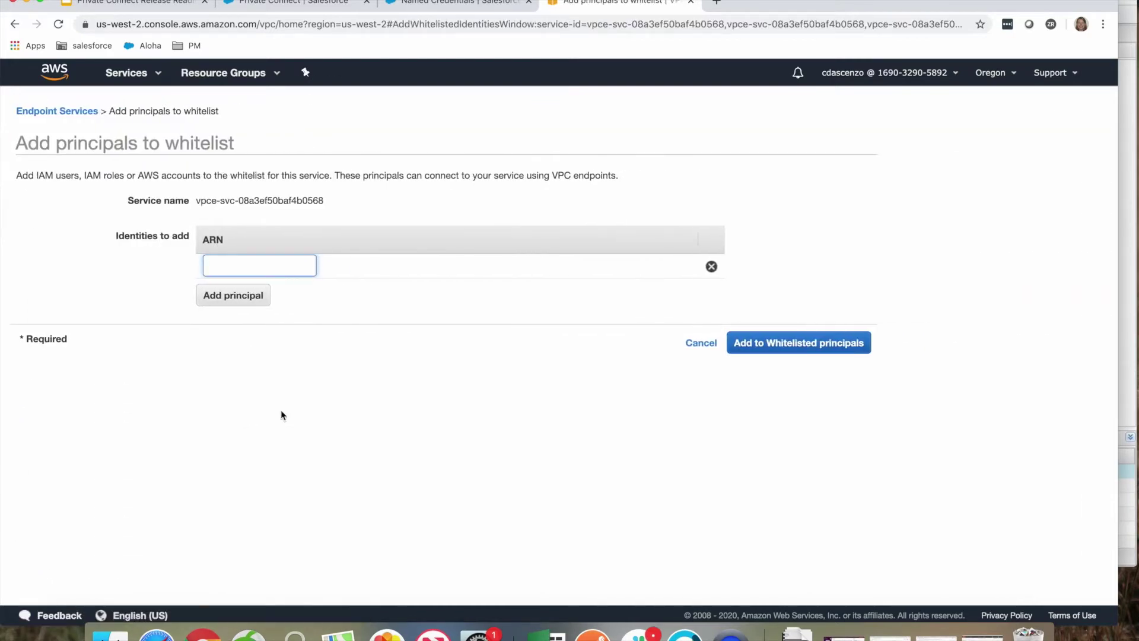
{"action": "key", "text": "cmd+v"}
{"action": "left_click", "coordinate": [787, 344]}
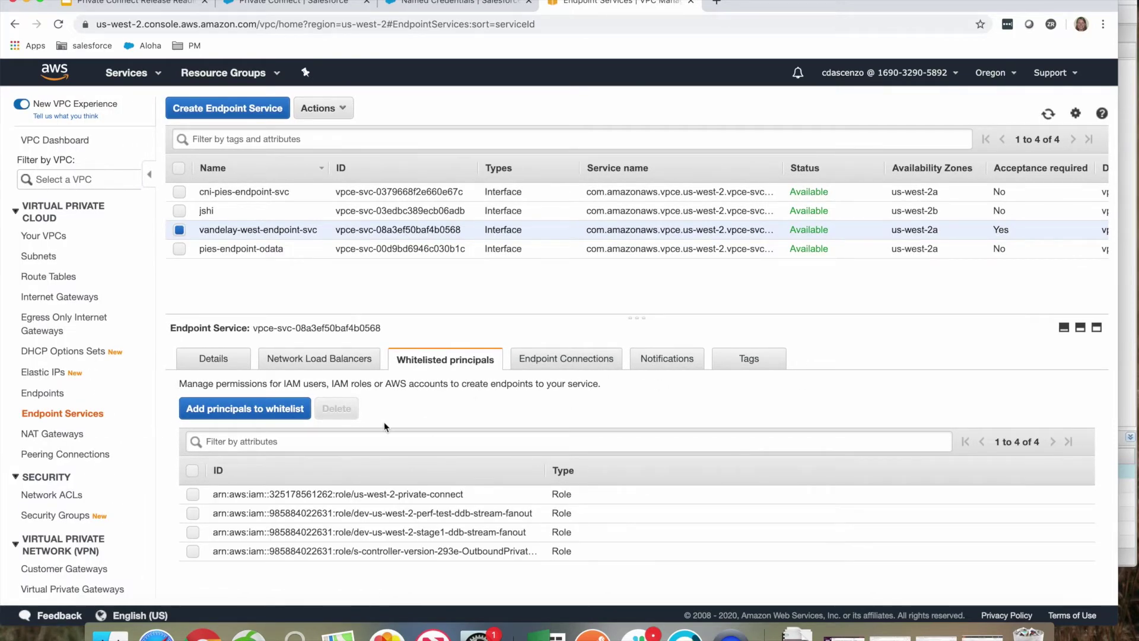
Step: Copy vandelay-west-endpoint-svc's service name from its Details
{"action": "left_click", "coordinate": [203, 359]}
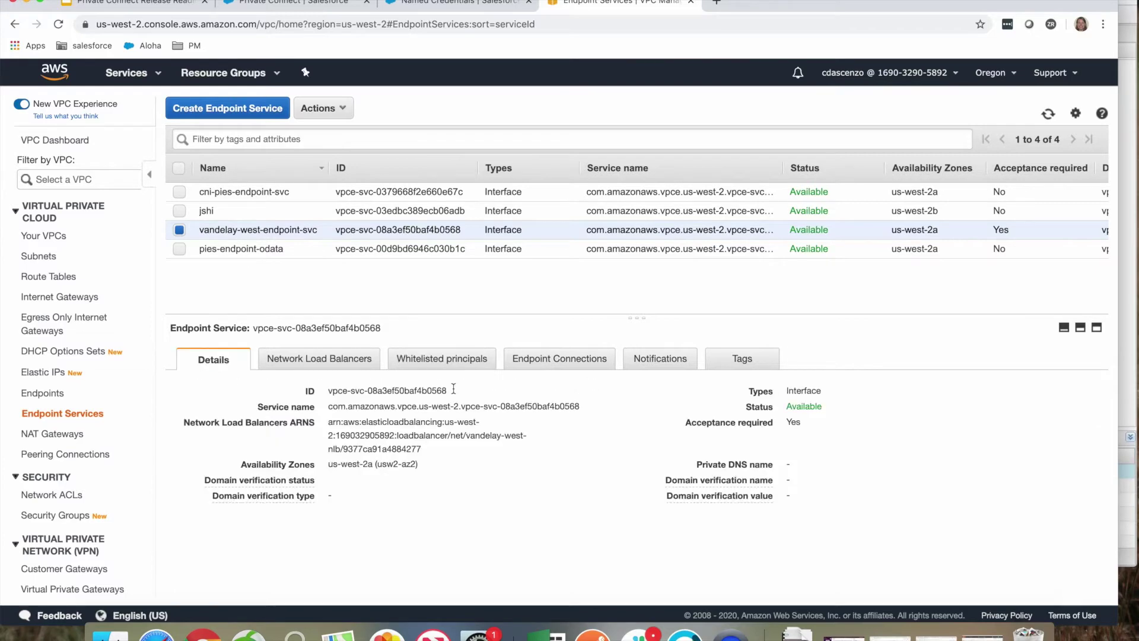
{"action": "mouse_move", "coordinate": [500, 408]}
{"action": "left_click", "coordinate": [340, 420]}
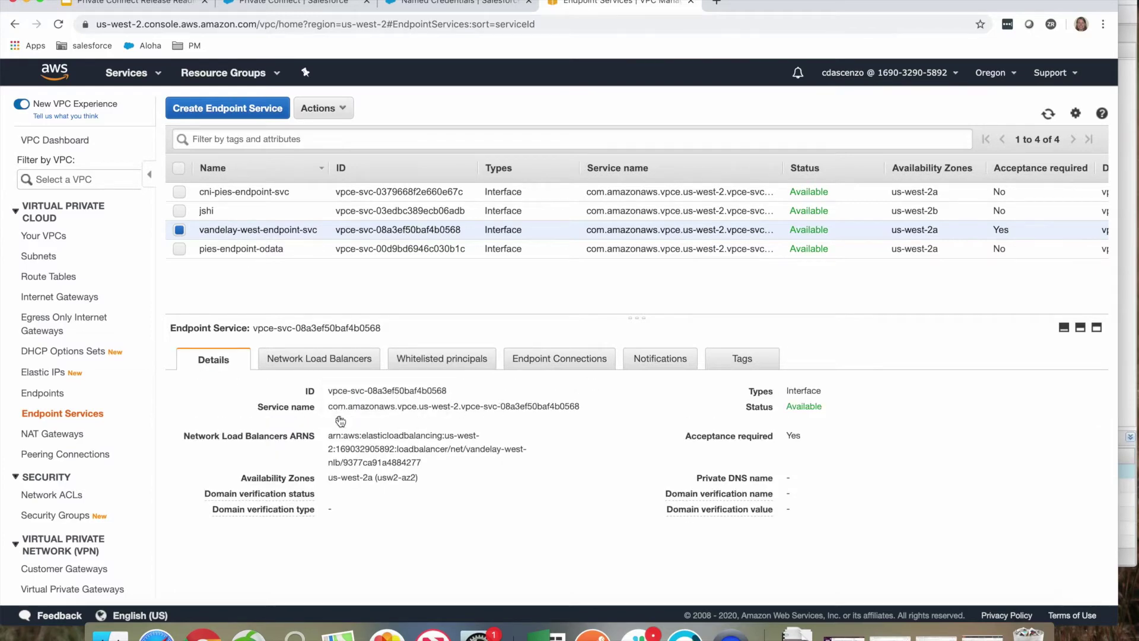
{"action": "left_click", "coordinate": [340, 420]}
{"action": "left_click", "coordinate": [340, 420]}
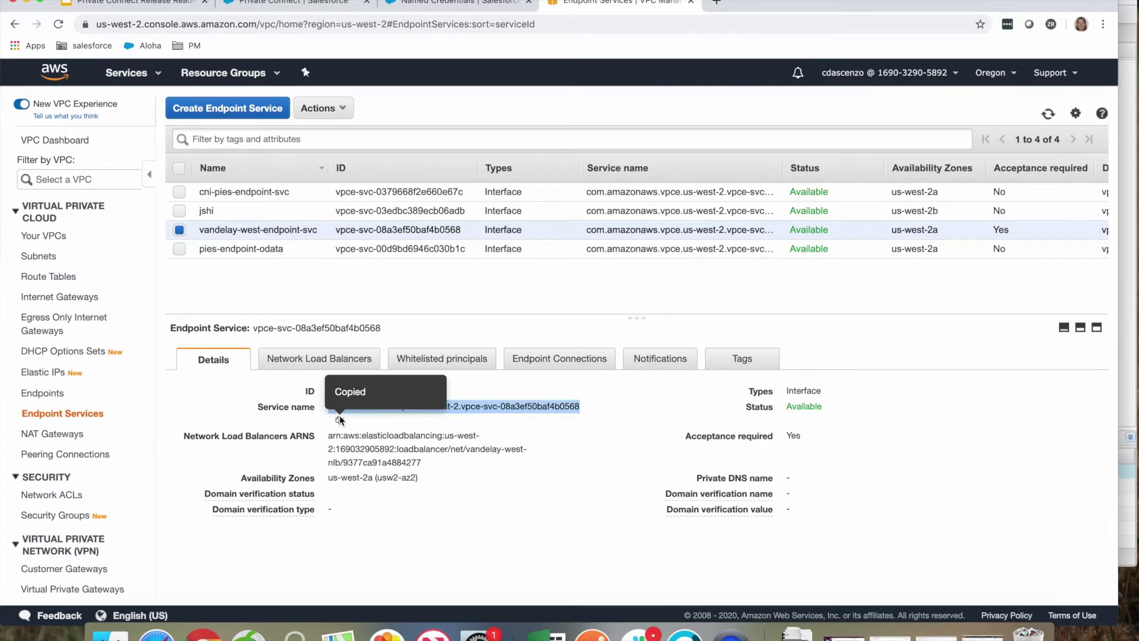
Step: Create AWS PrivateLink connection 'Outbound' with the pasted service name in us-west-2, provisioned later
{"action": "left_click", "coordinate": [290, 2]}
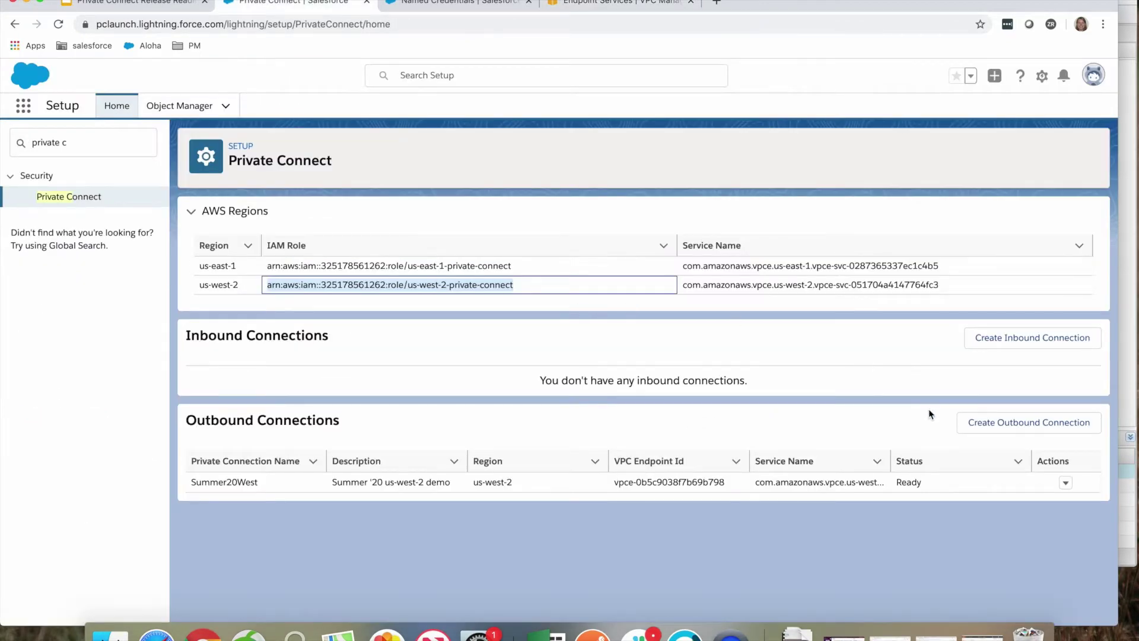
{"action": "left_click", "coordinate": [991, 422]}
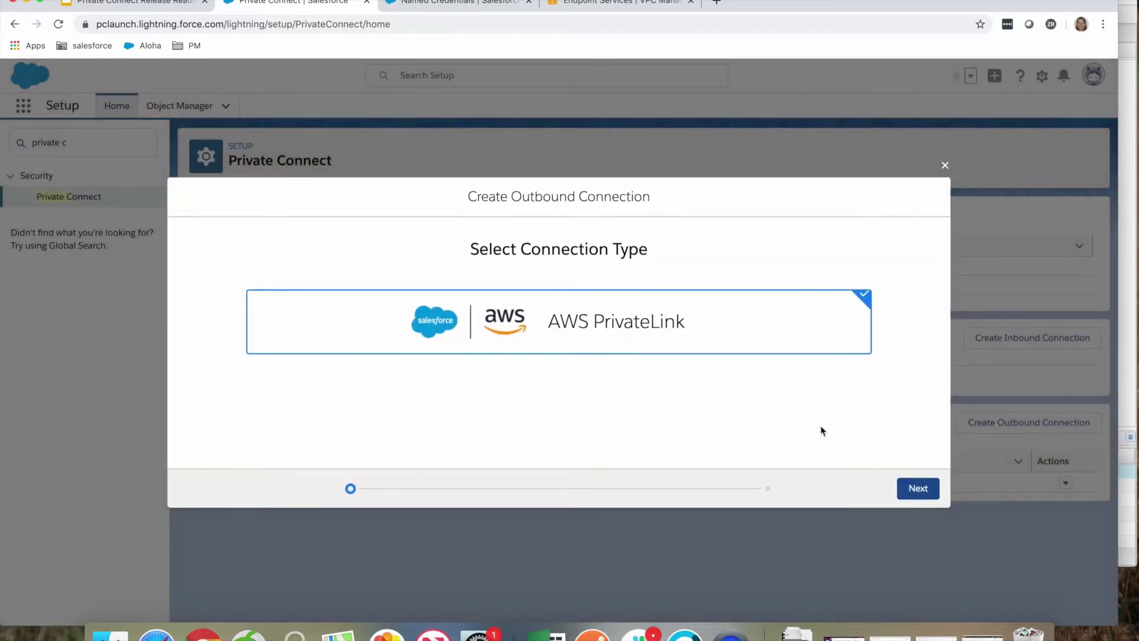
{"action": "left_click", "coordinate": [917, 492]}
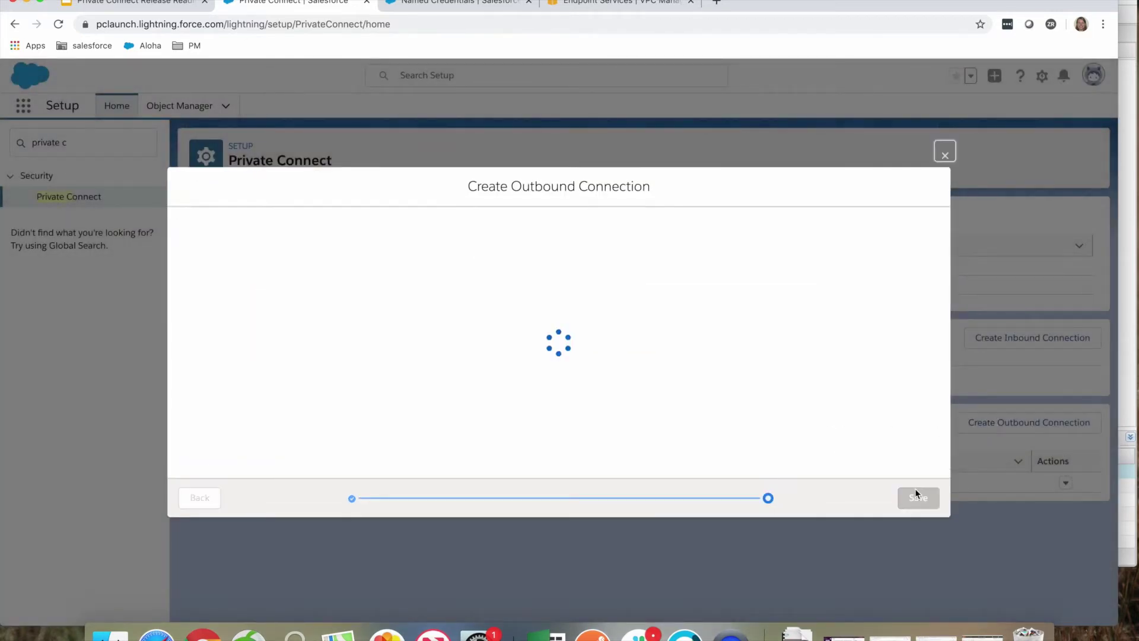
{"action": "type", "text": "Outbound"}
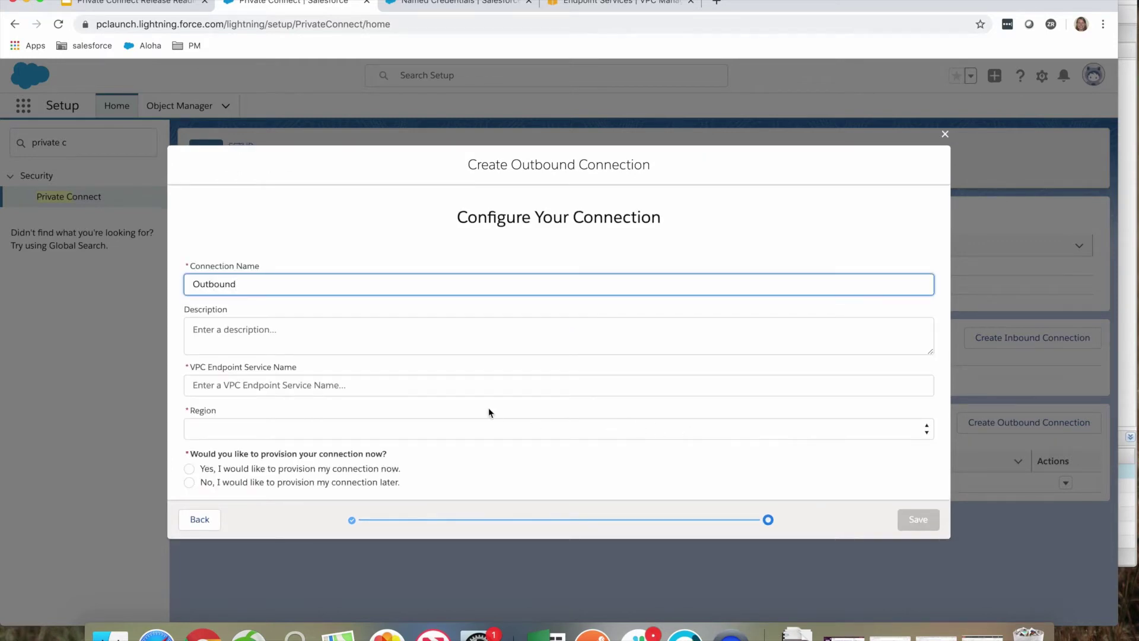
{"action": "left_click", "coordinate": [459, 384]}
{"action": "key", "text": "super+v"}
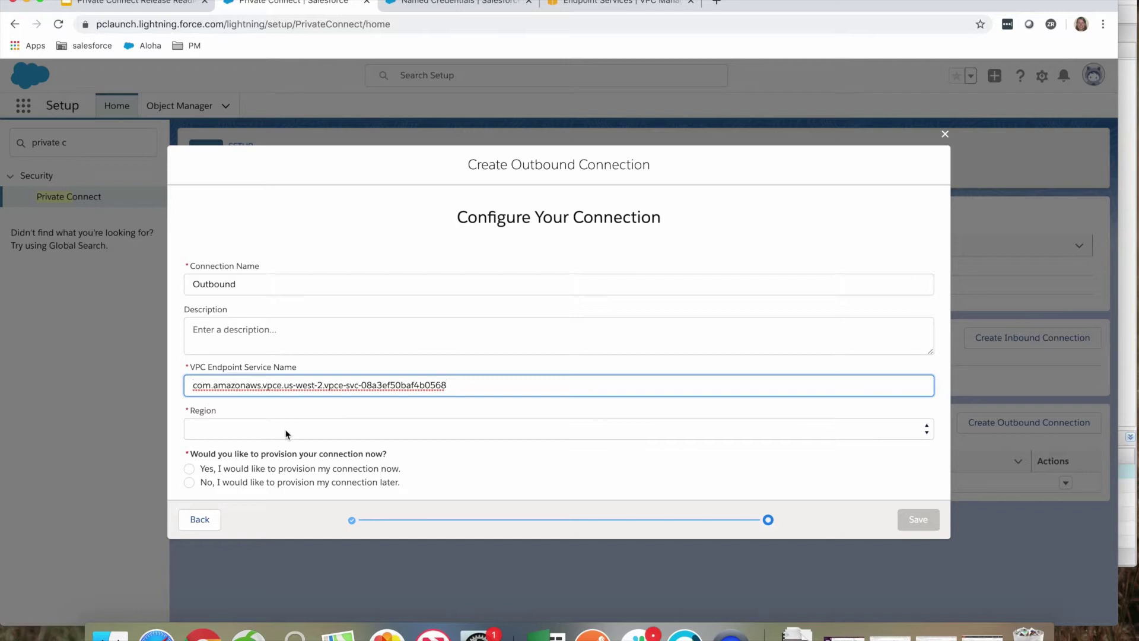
{"action": "left_click", "coordinate": [260, 436]}
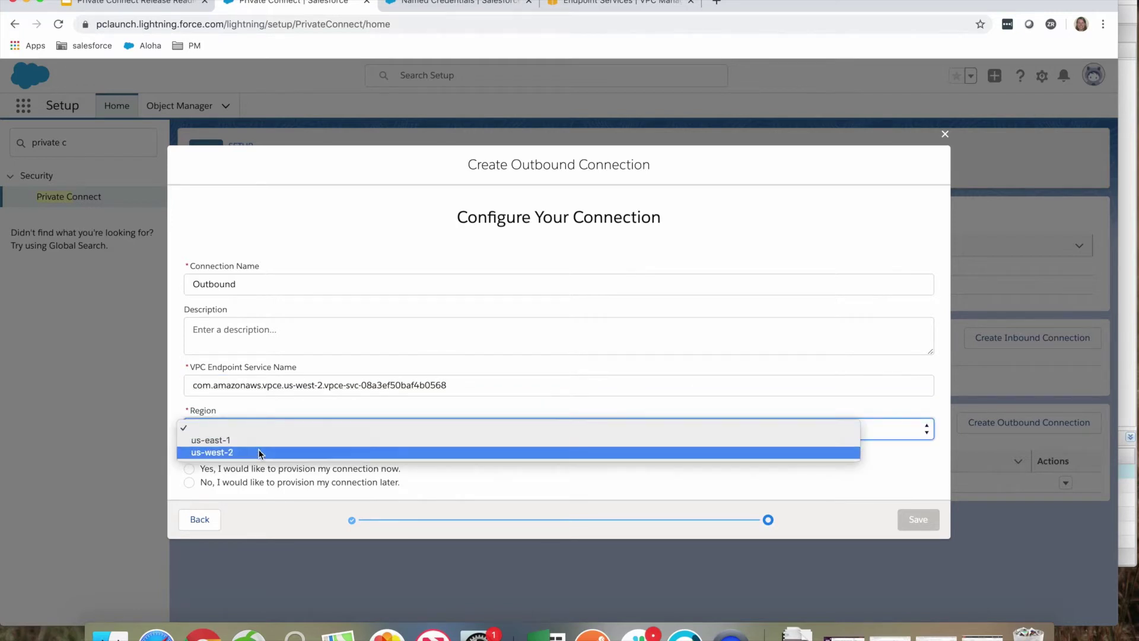
{"action": "left_click", "coordinate": [263, 452]}
{"action": "left_click", "coordinate": [189, 482]}
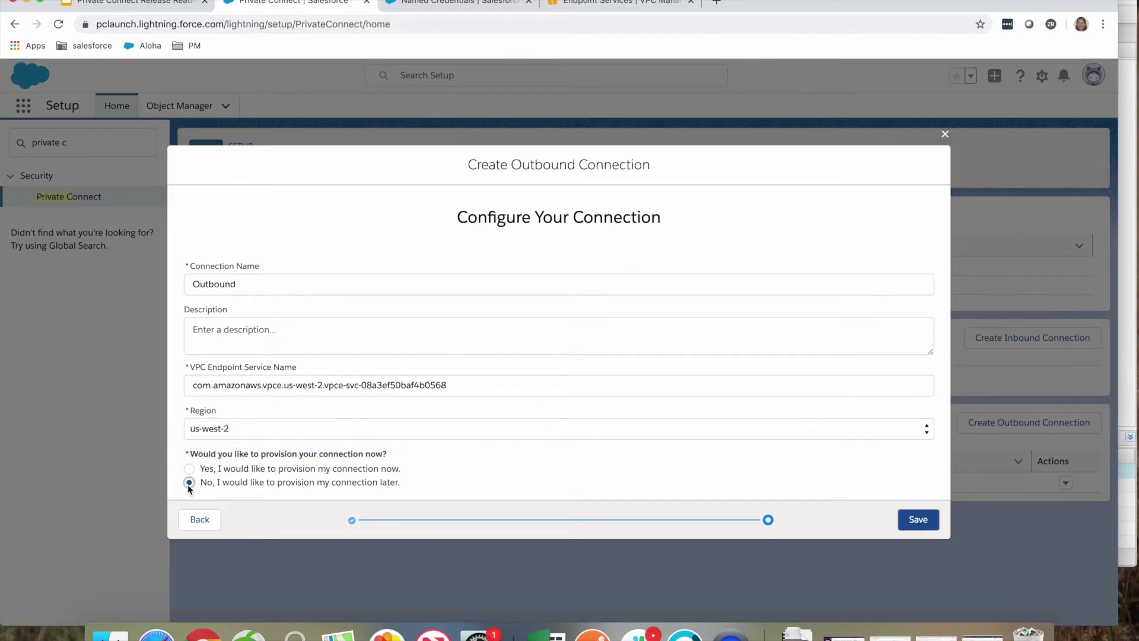
{"action": "left_click", "coordinate": [919, 519]}
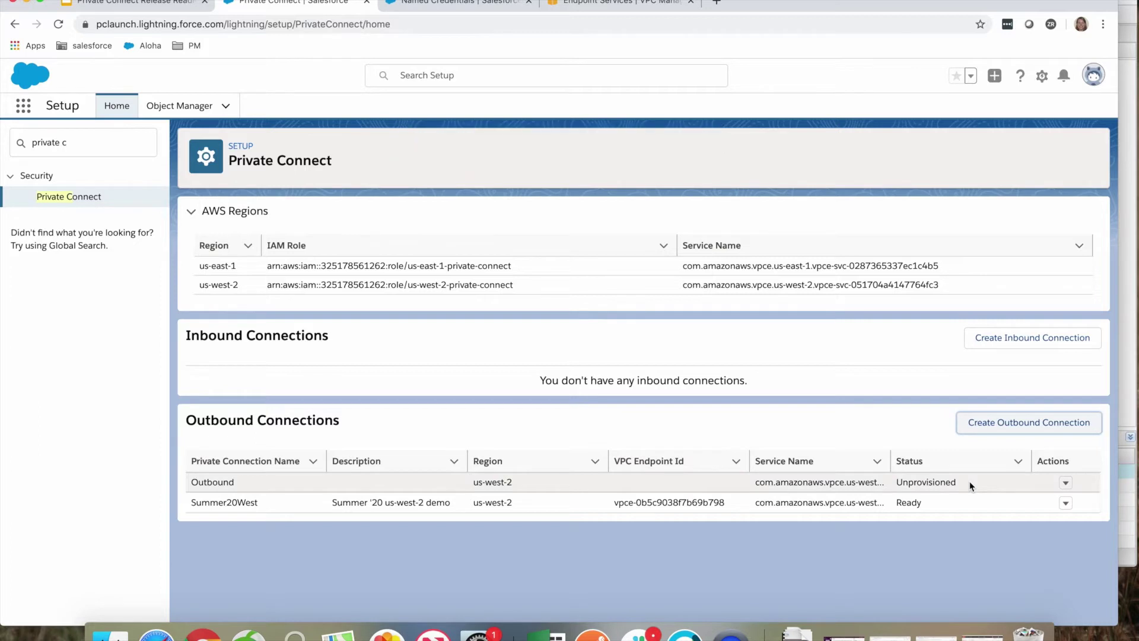
Step: Provision the Outbound connection, then sync it to get a VPC endpoint ID and Pending Acceptance
{"action": "left_click", "coordinate": [1066, 482]}
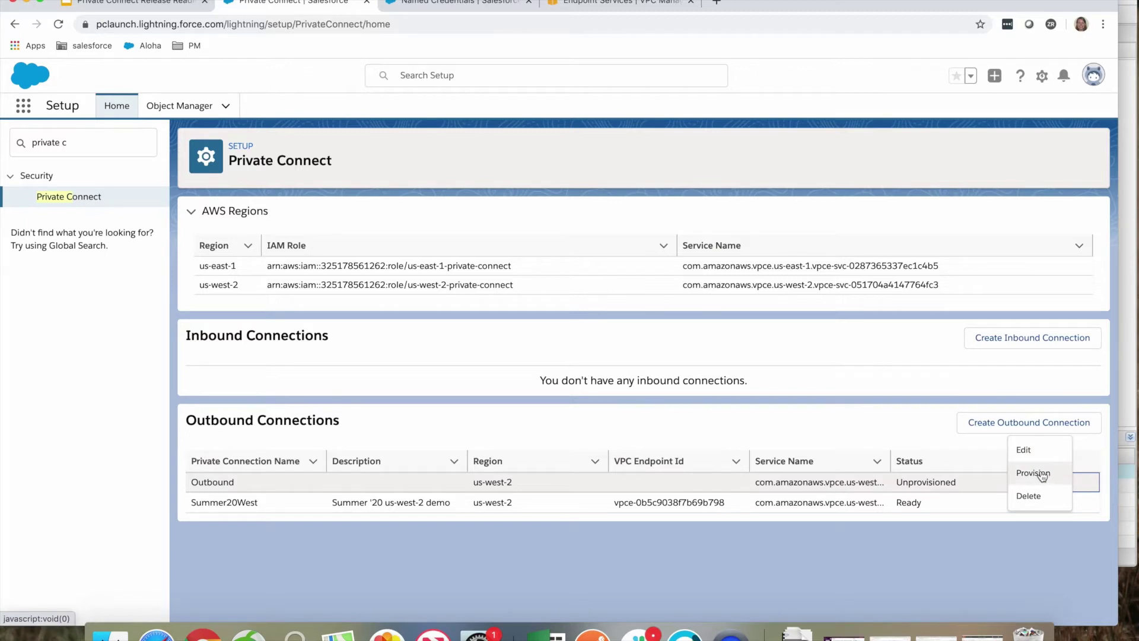
{"action": "left_click", "coordinate": [1042, 477]}
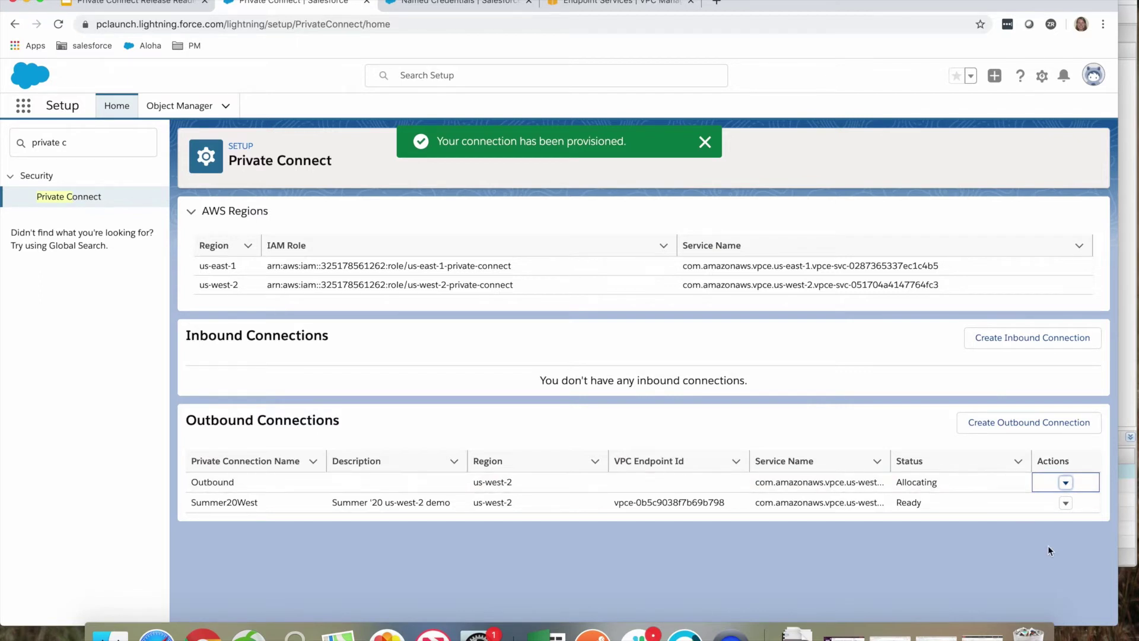
{"action": "left_click", "coordinate": [1065, 483]}
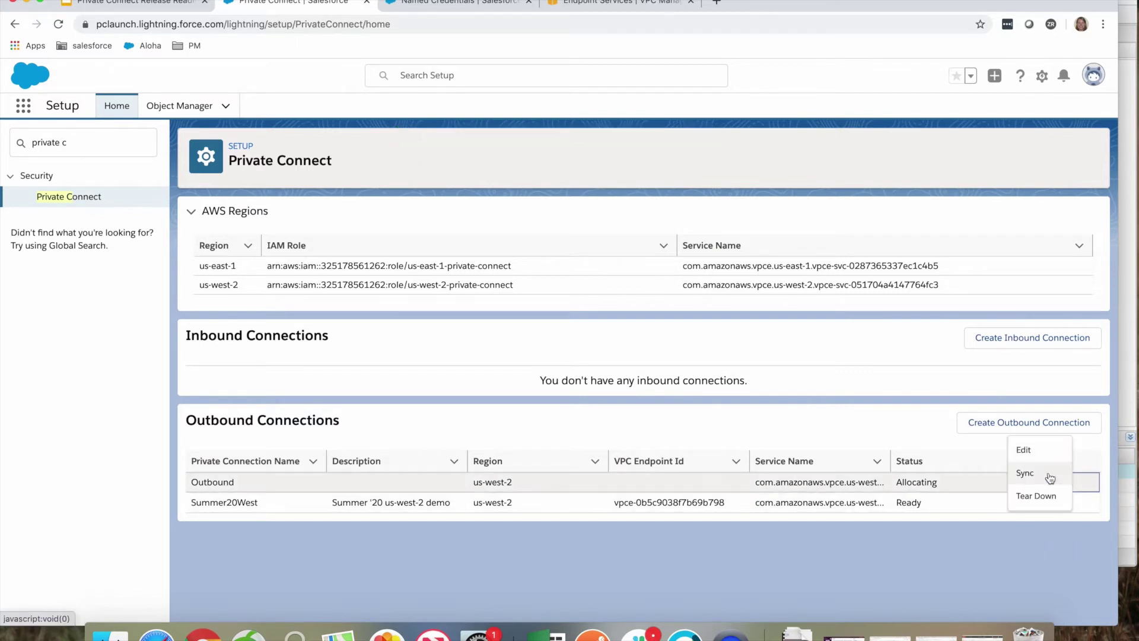
{"action": "left_click", "coordinate": [1042, 472]}
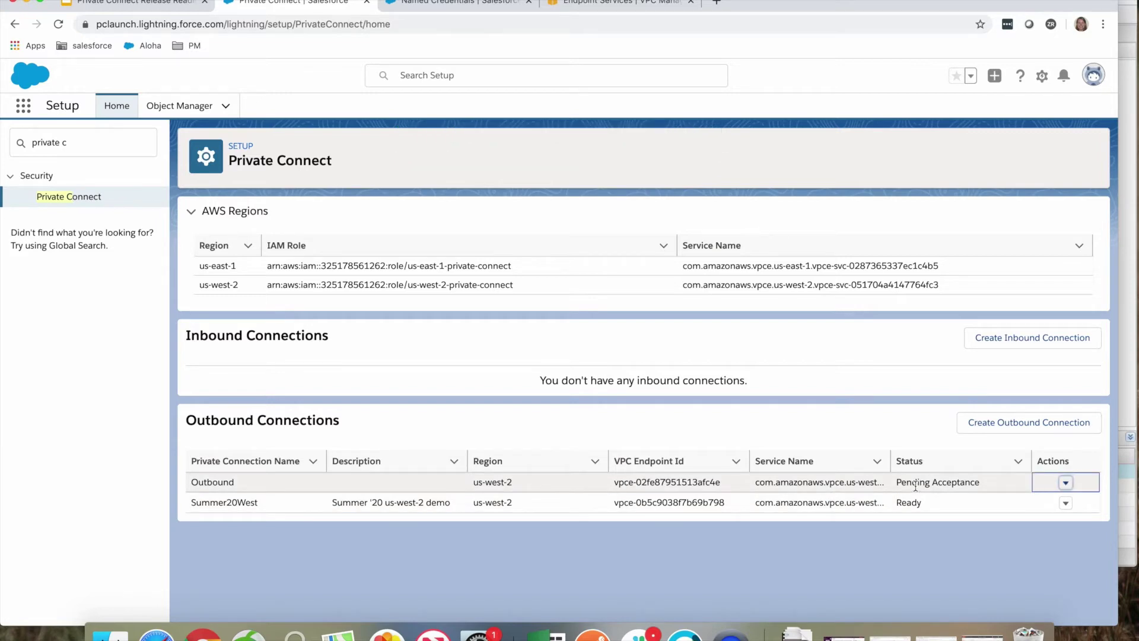
Step: Accept the pending endpoint connection request on vandelay-west-endpoint-svc, then return to Private Connect
{"action": "left_click", "coordinate": [593, 3]}
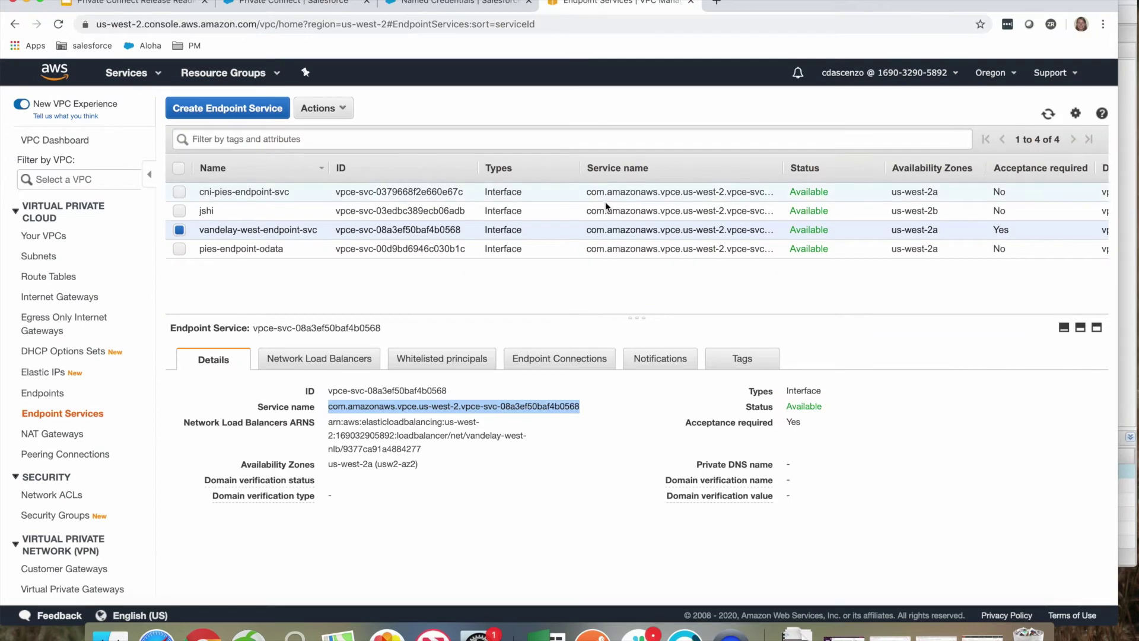
{"action": "left_click", "coordinate": [565, 360]}
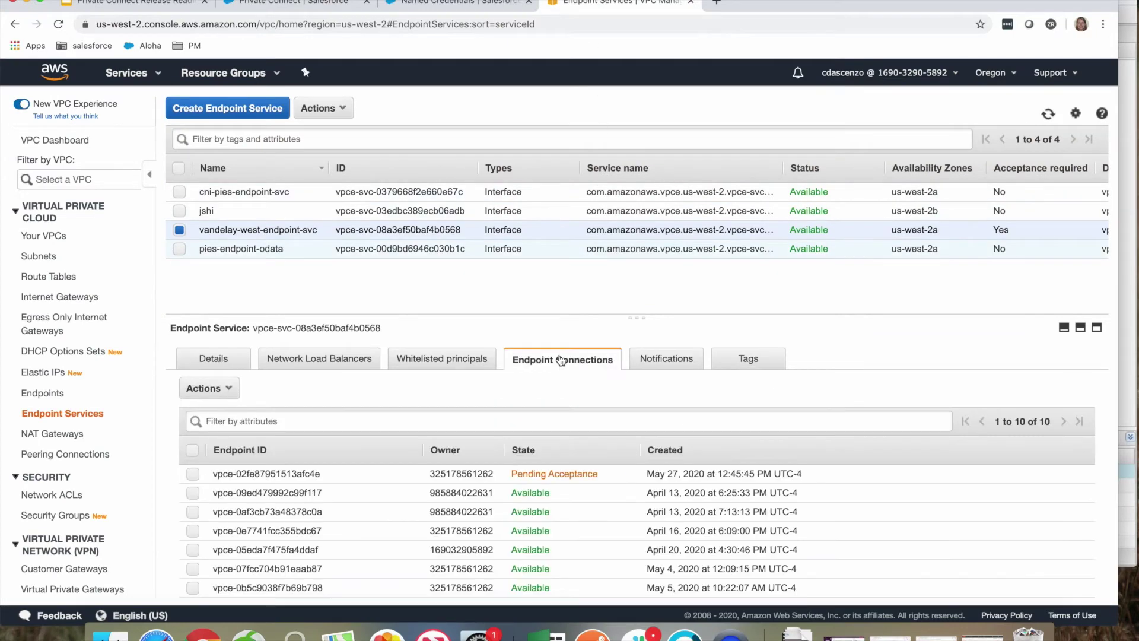
{"action": "left_click", "coordinate": [193, 474]}
{"action": "left_click", "coordinate": [218, 389]}
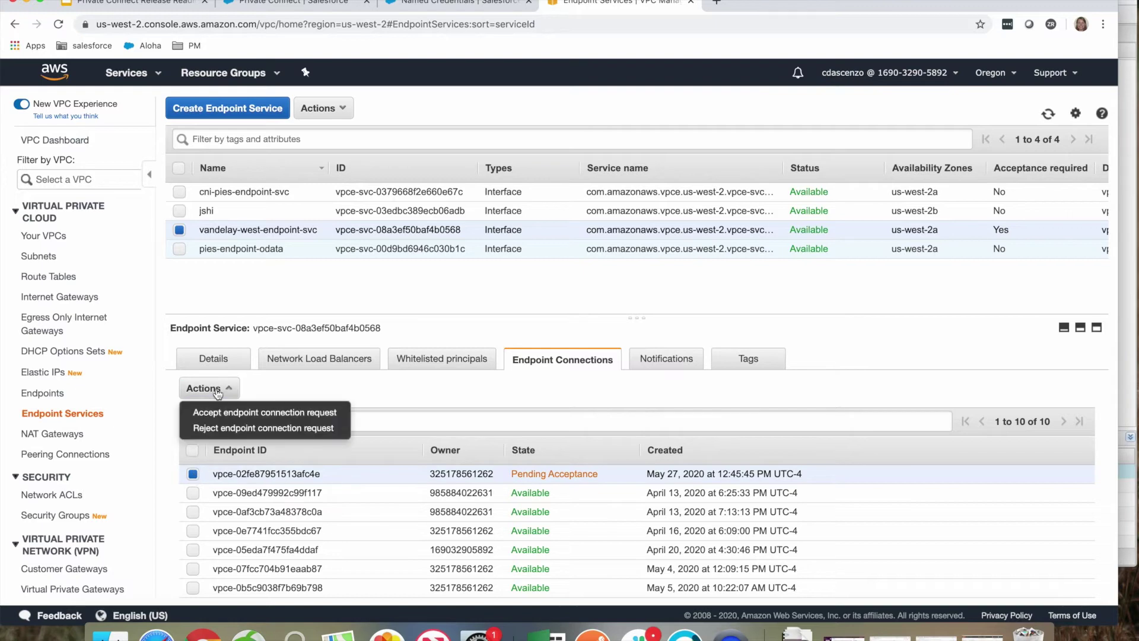
{"action": "left_click", "coordinate": [218, 408]}
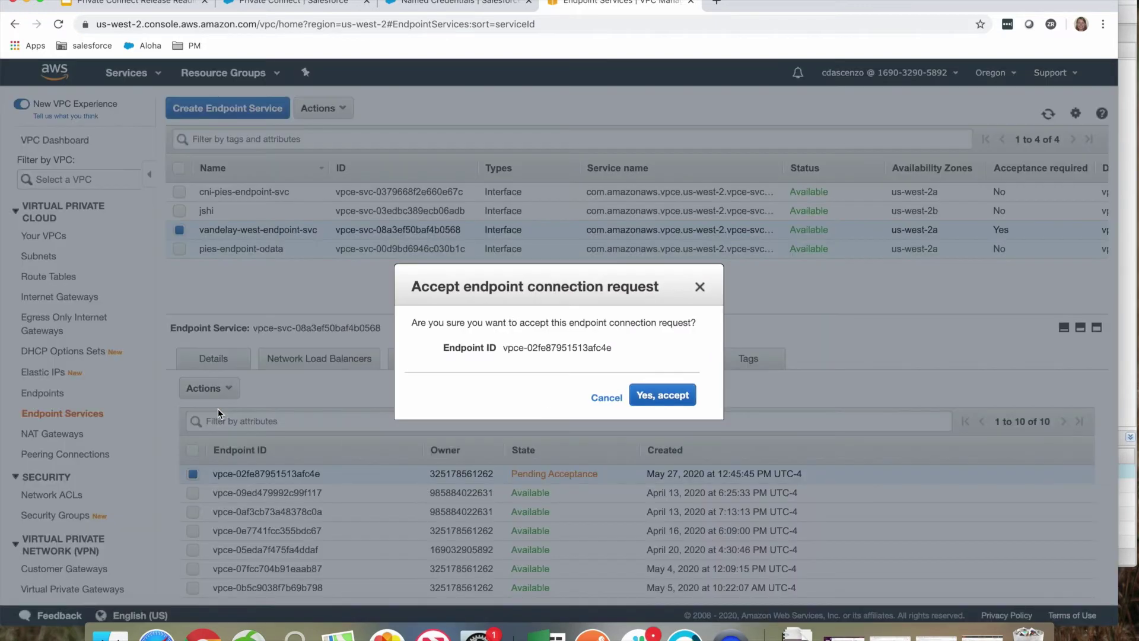
{"action": "left_click", "coordinate": [662, 395]}
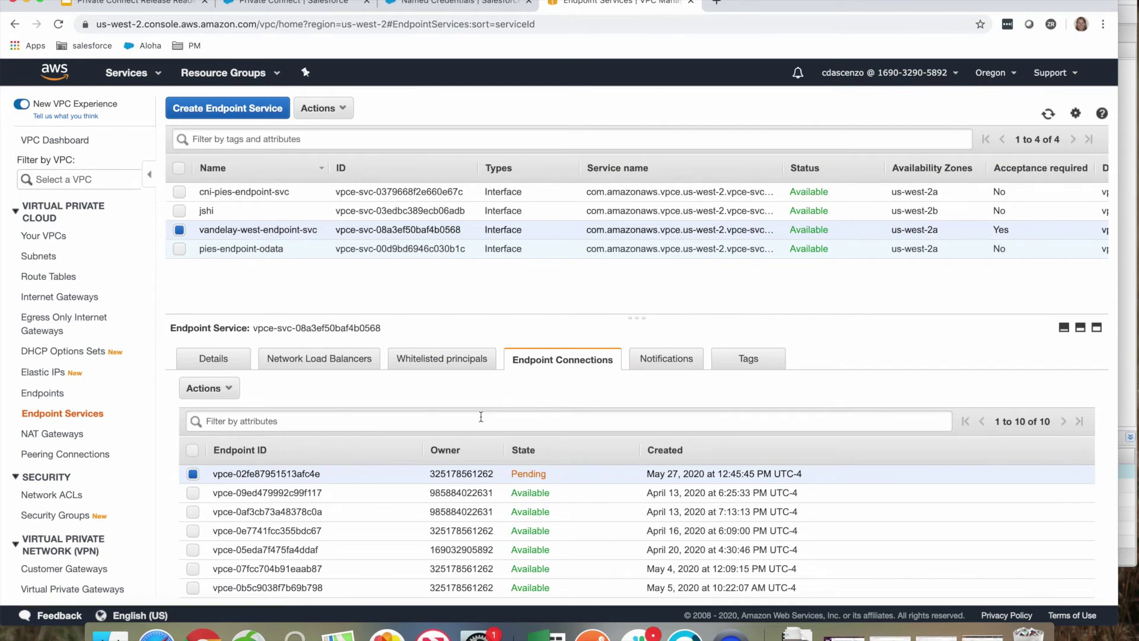
{"action": "left_click", "coordinate": [294, 5]}
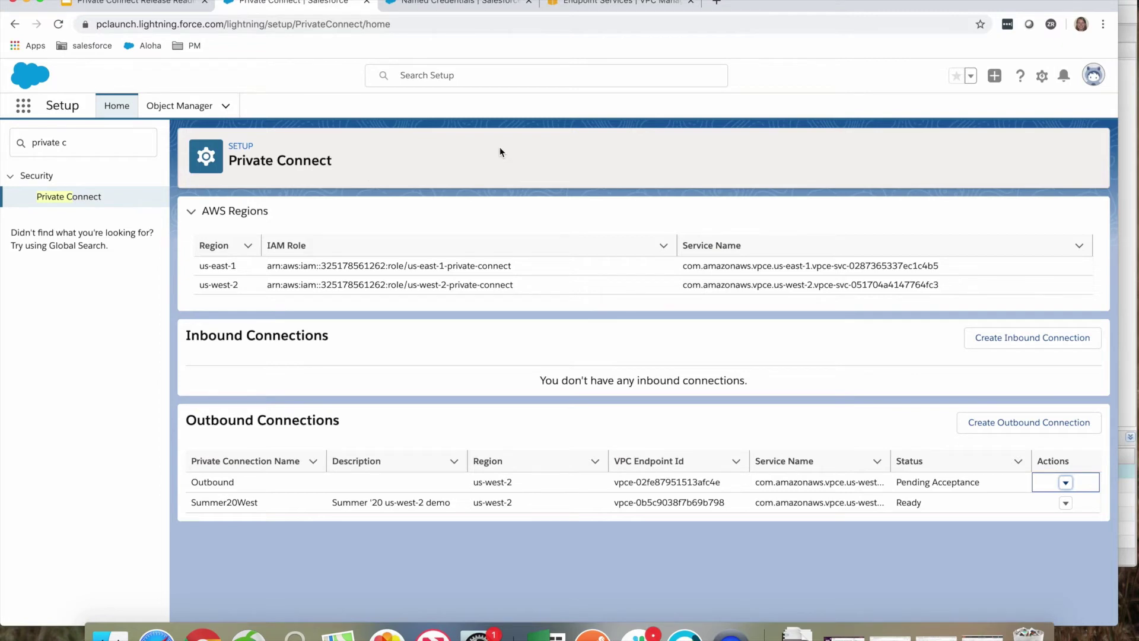
Step: View the PAInventory named credential, then bring up the Developer Console with the callout code
{"action": "left_click", "coordinate": [464, 4]}
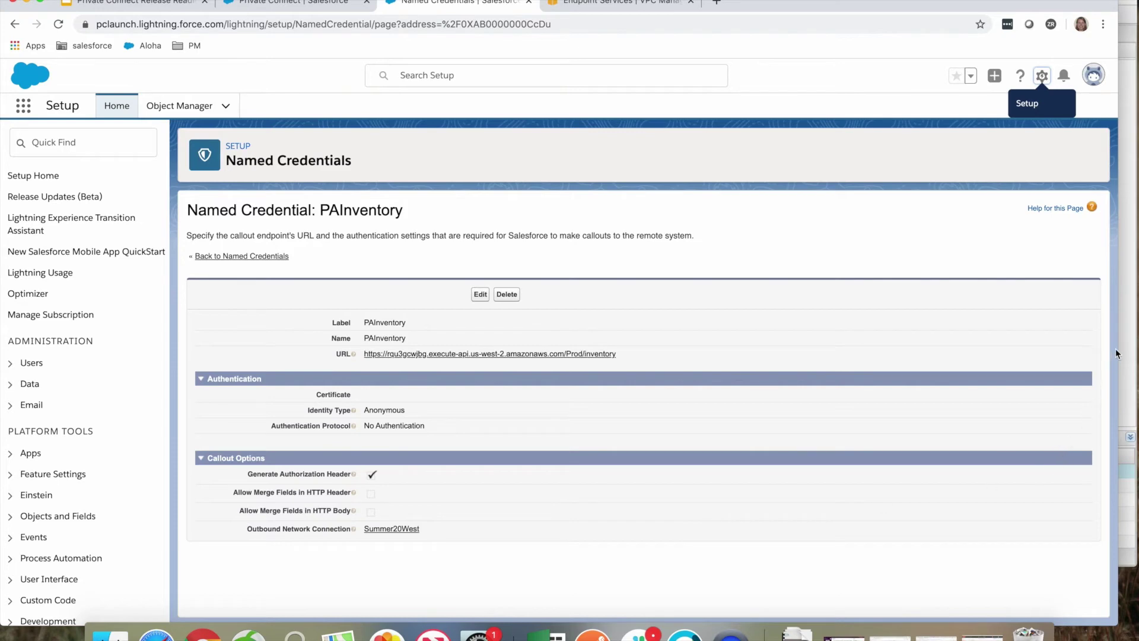
{"action": "left_click", "coordinate": [1123, 332]}
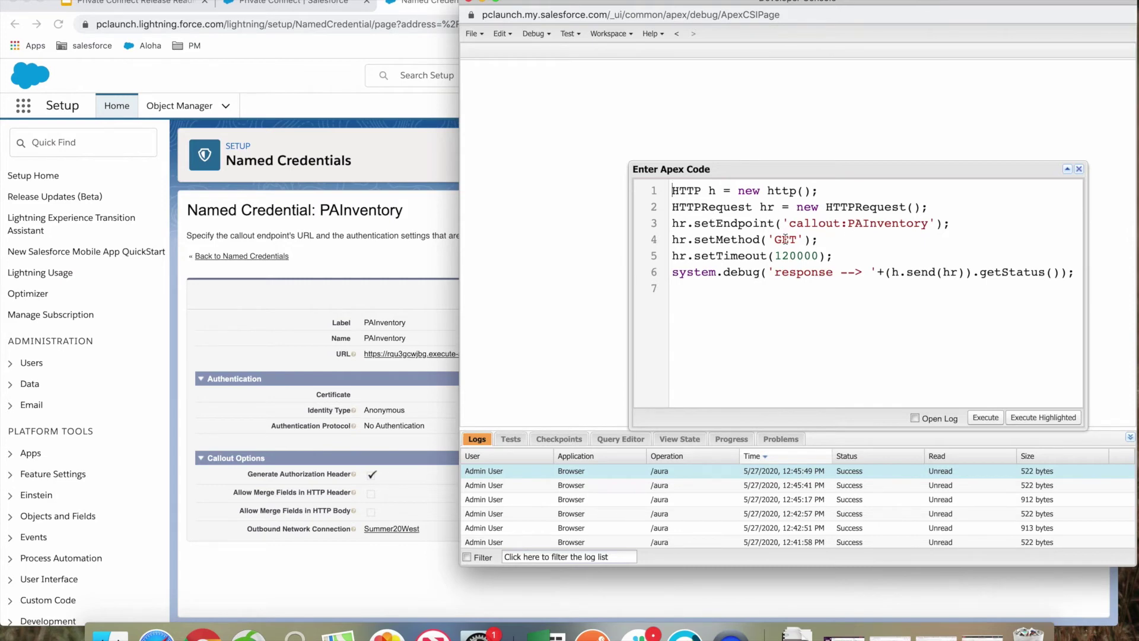
Step: Execute the PAInventory GET callout and confirm its log shows status 200 OK
{"action": "left_click", "coordinate": [989, 419]}
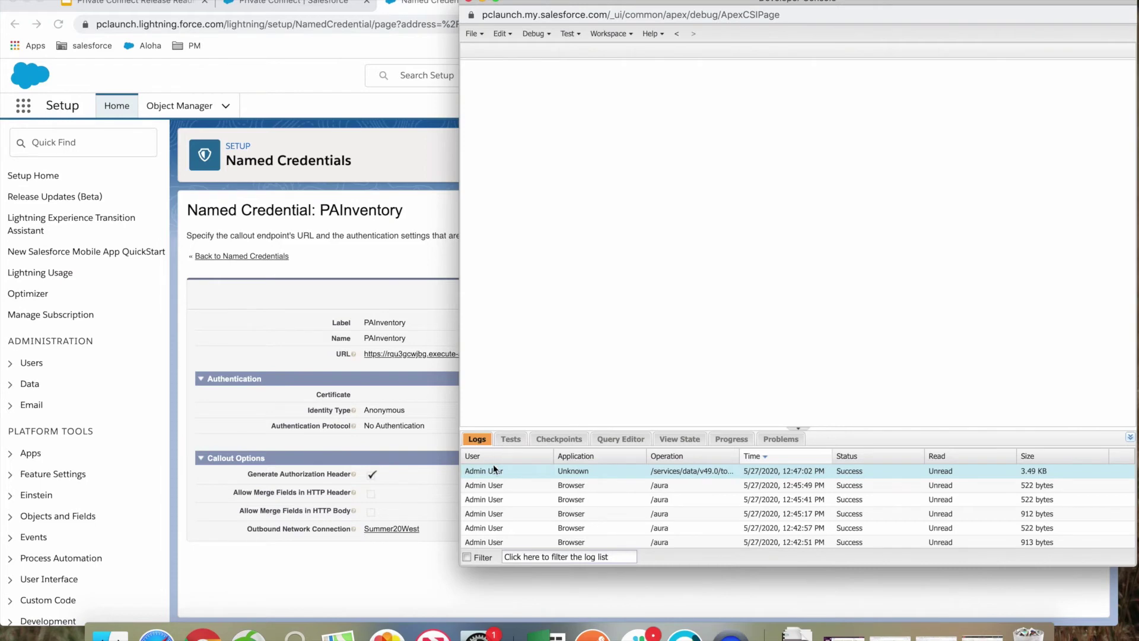
{"action": "double_click", "coordinate": [489, 475]}
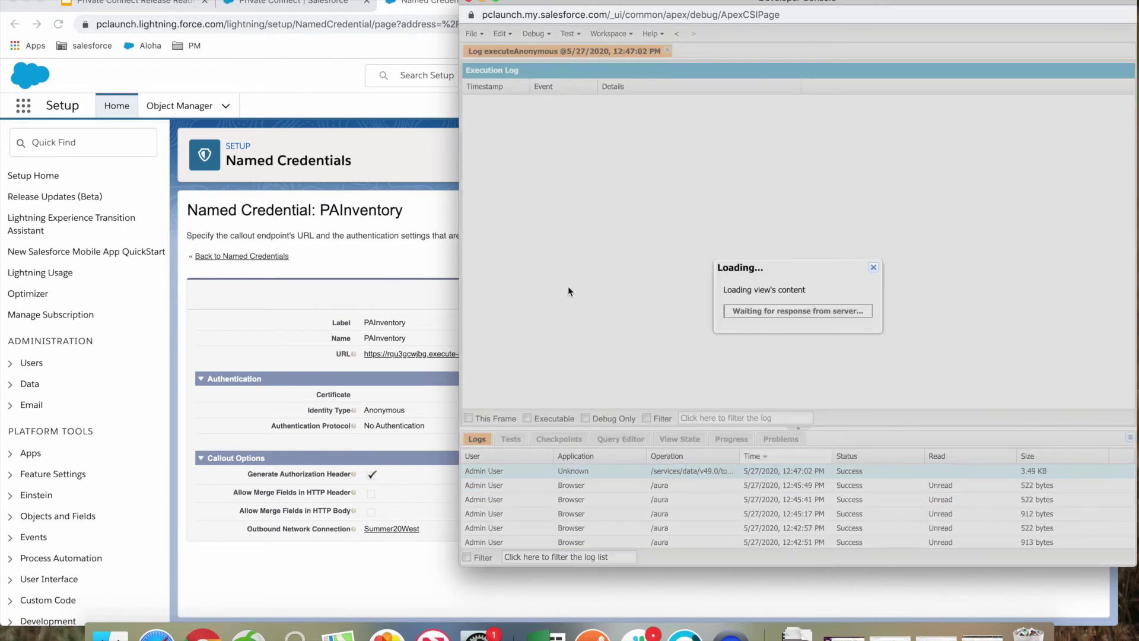
{"action": "scroll", "coordinate": [568, 286], "scroll_direction": "down", "scroll_amount": 10}
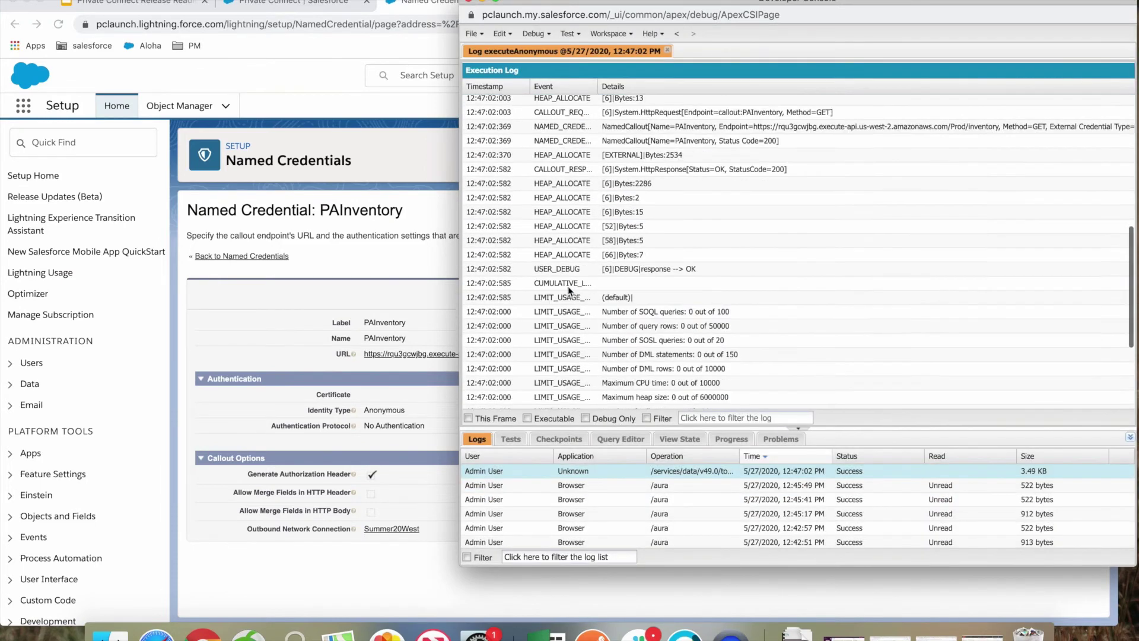
{"action": "scroll", "coordinate": [567, 286], "scroll_direction": "up", "scroll_amount": 5}
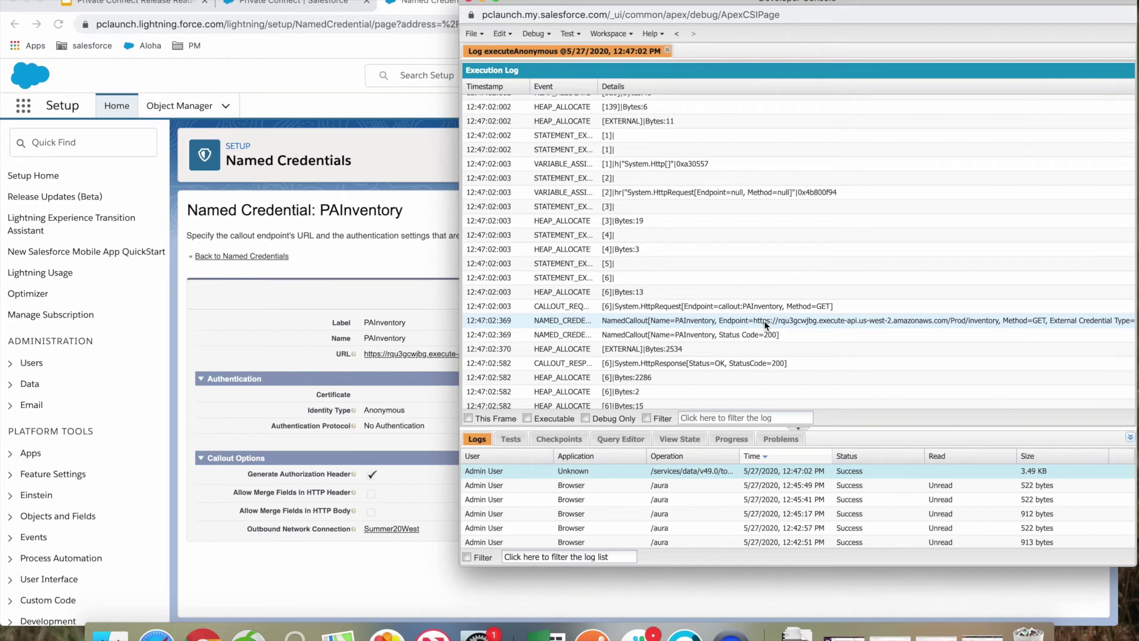
{"action": "left_click", "coordinate": [417, 292]}
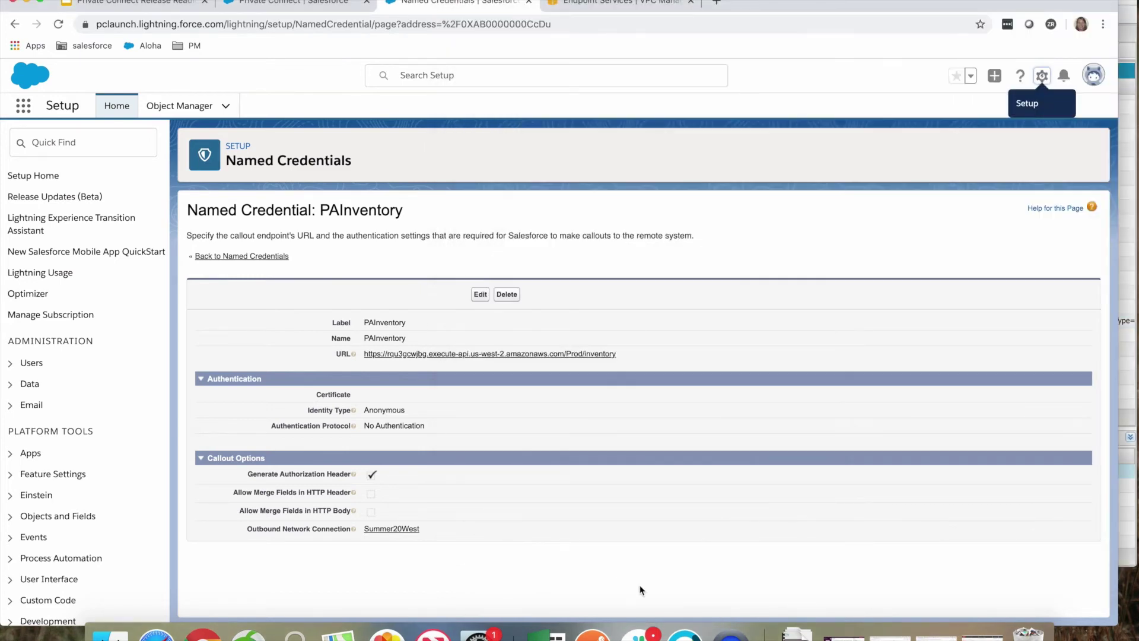
Step: Send Postman's direct GET to the inventory URL, see no response, and minimize Postman
{"action": "left_click", "coordinate": [592, 633]}
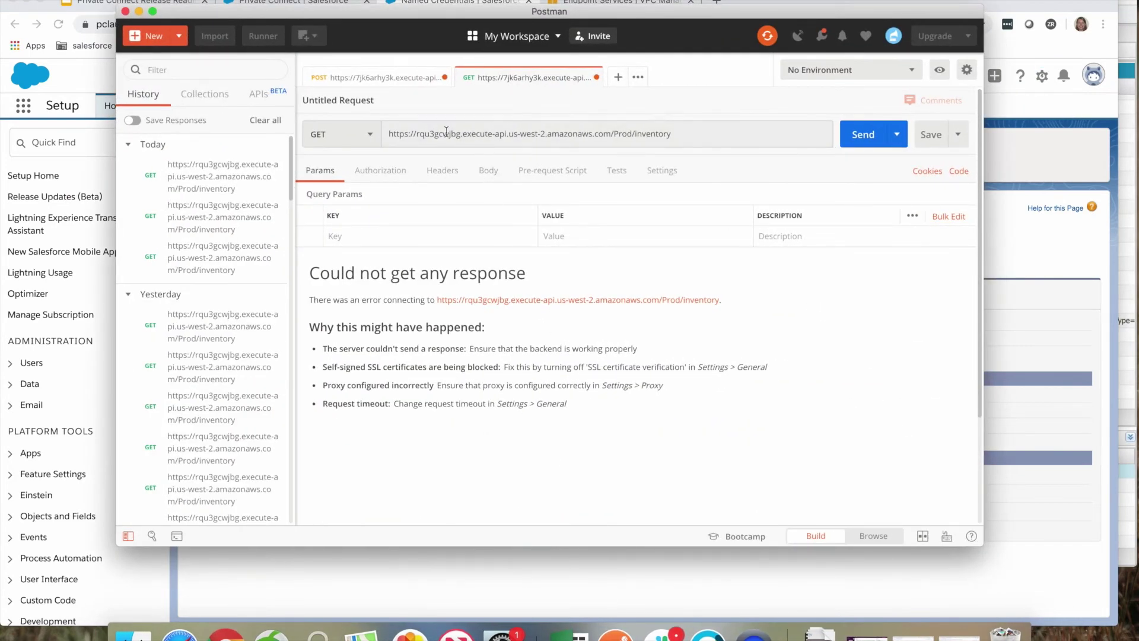
{"action": "left_click", "coordinate": [863, 134]}
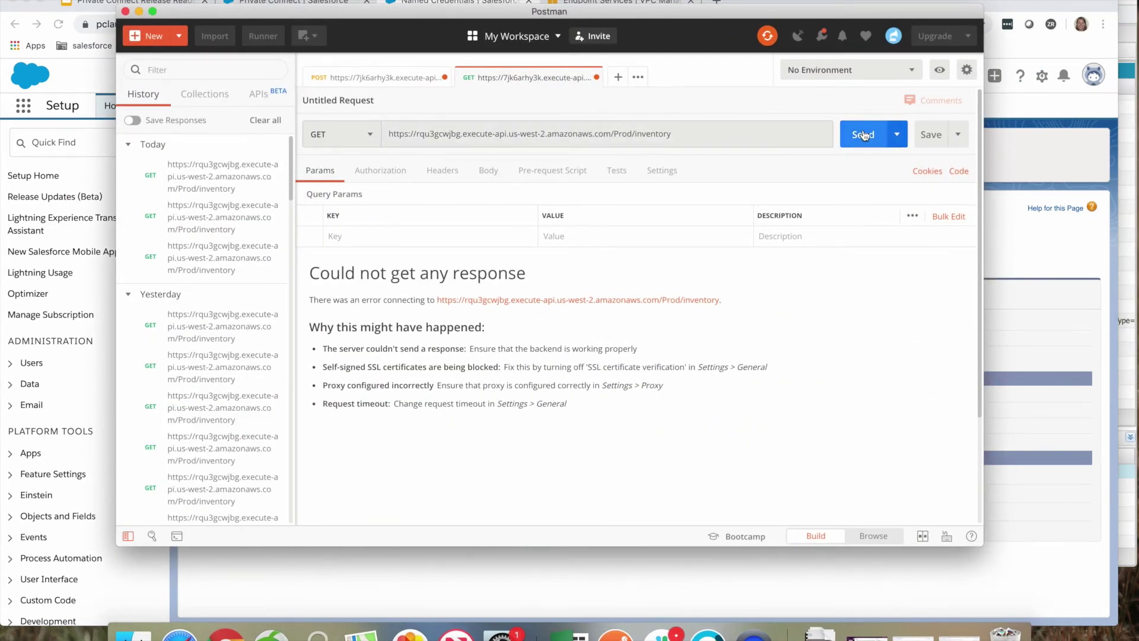
{"action": "left_click", "coordinate": [139, 12]}
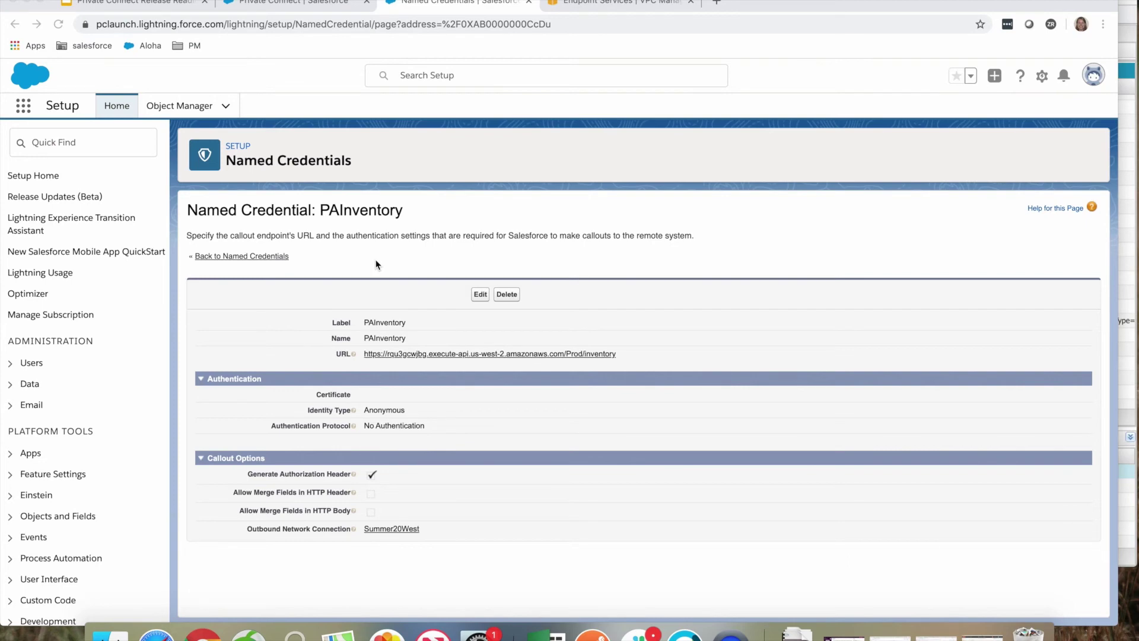
Step: Sync the Outbound connection so its status becomes Ready
{"action": "left_click", "coordinate": [304, 3]}
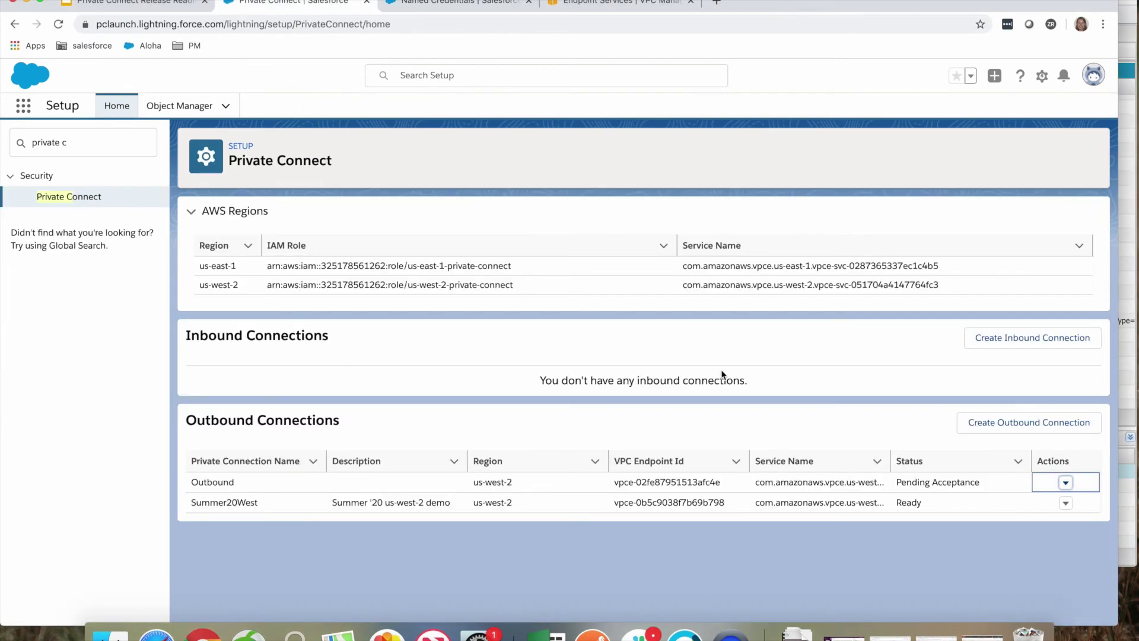
{"action": "left_click", "coordinate": [1065, 482]}
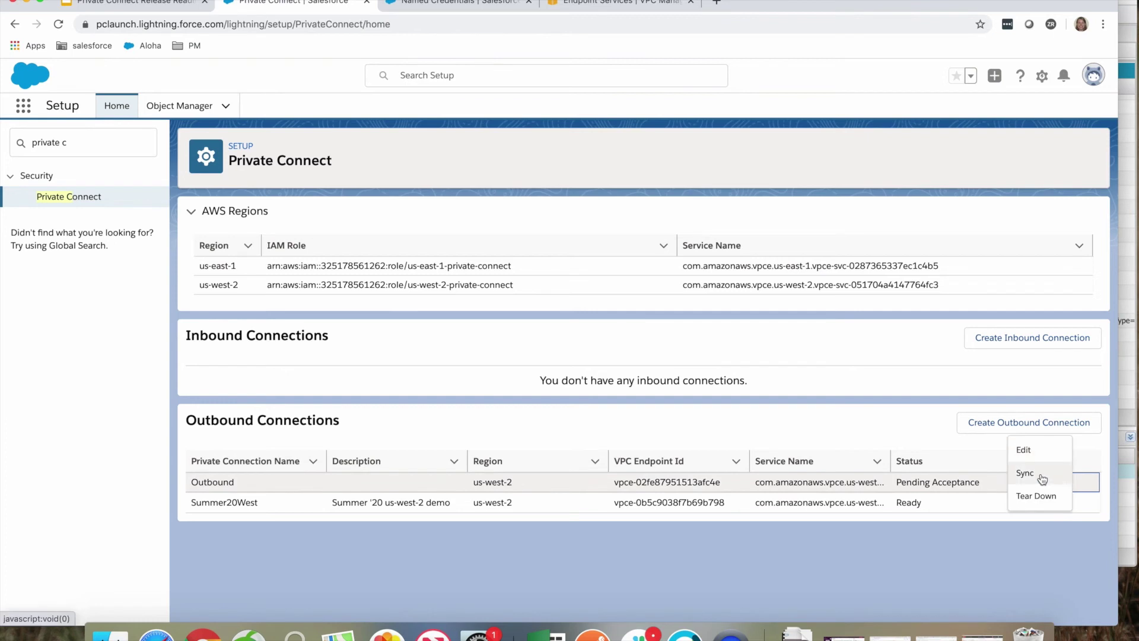
{"action": "left_click", "coordinate": [1042, 478]}
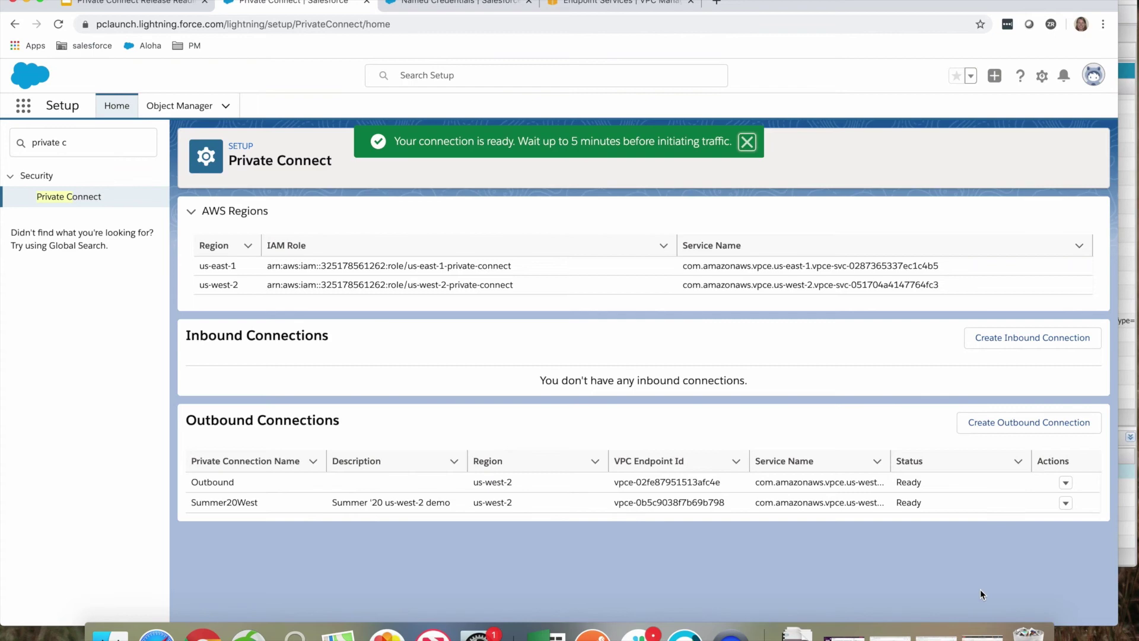
Step: Tear down the Outbound connection and confirm the teardown
{"action": "left_click", "coordinate": [1065, 482]}
{"action": "left_click", "coordinate": [1052, 497]}
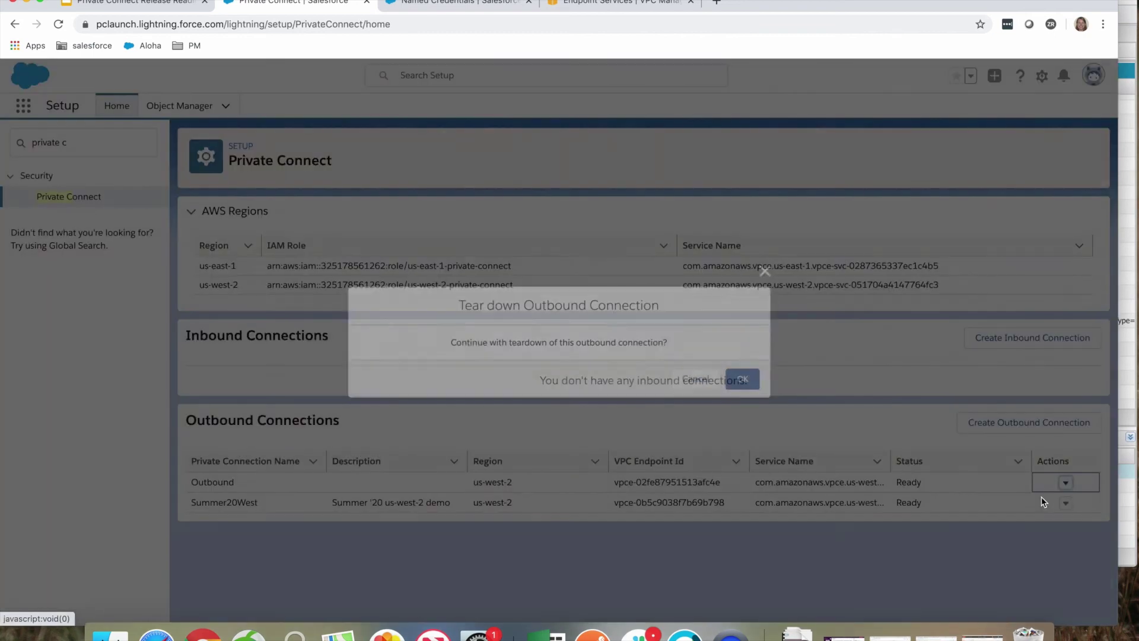
{"action": "left_click", "coordinate": [749, 381]}
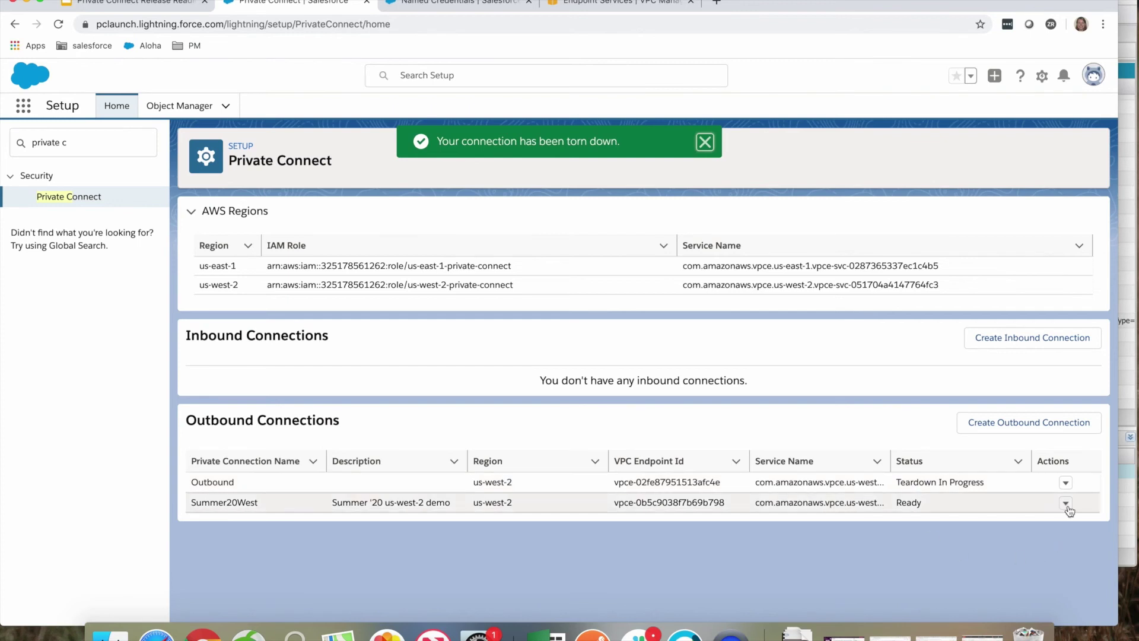
Step: Sync the torn-down Outbound connection to Unprovisioned and delete it, leaving only Summer20West
{"action": "left_click", "coordinate": [1065, 482]}
{"action": "left_click", "coordinate": [1047, 497]}
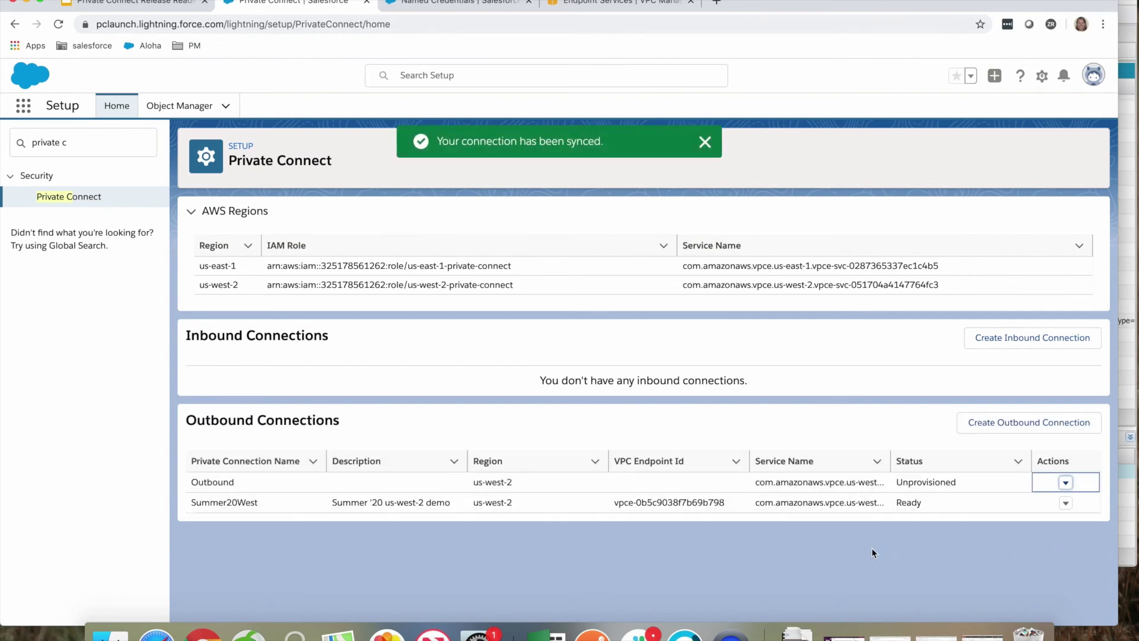
{"action": "left_click", "coordinate": [1065, 483]}
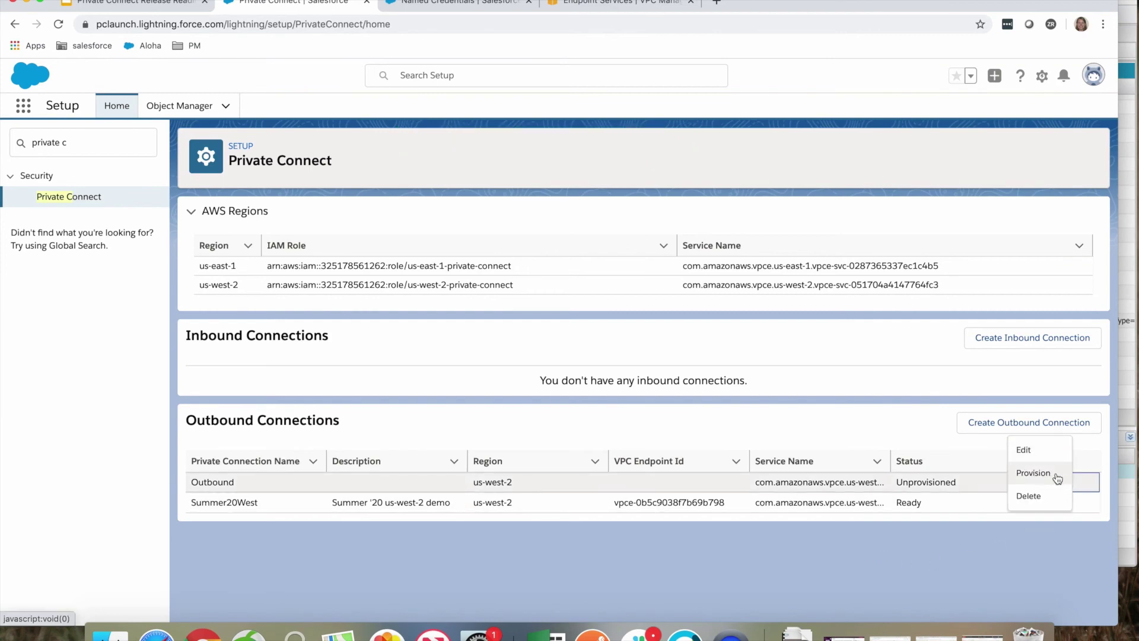
{"action": "left_click", "coordinate": [1031, 496]}
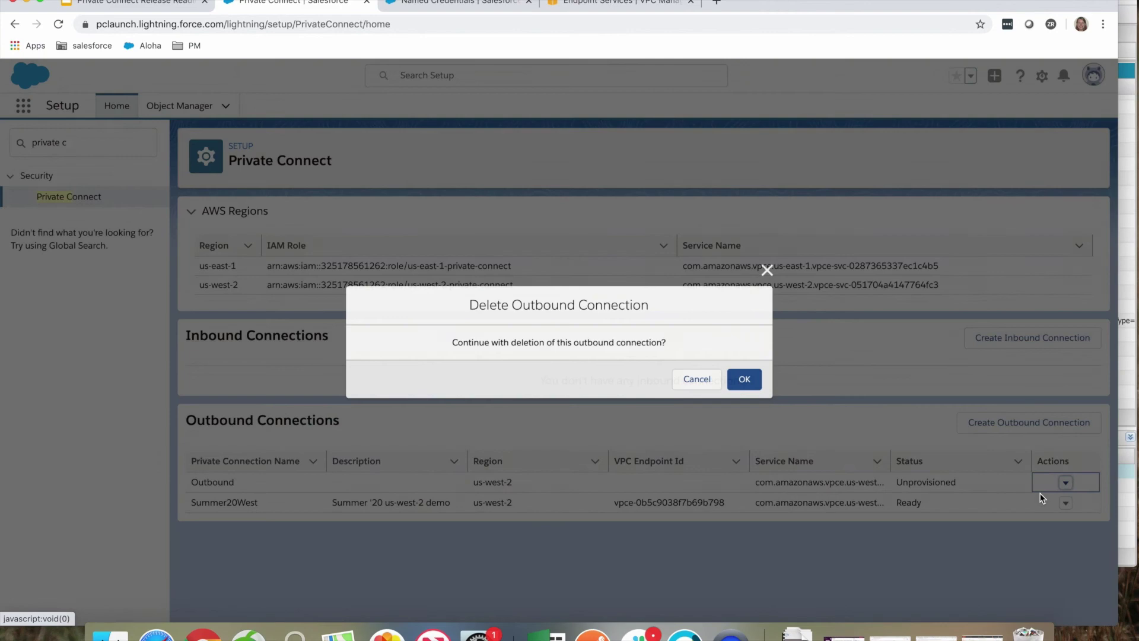
{"action": "left_click", "coordinate": [743, 377]}
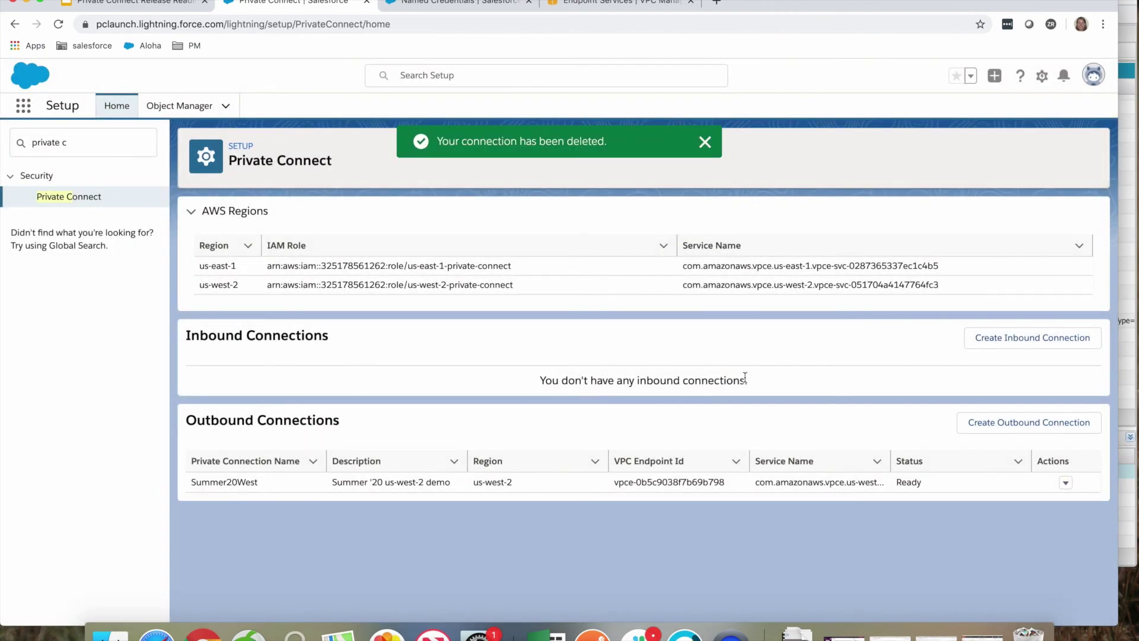